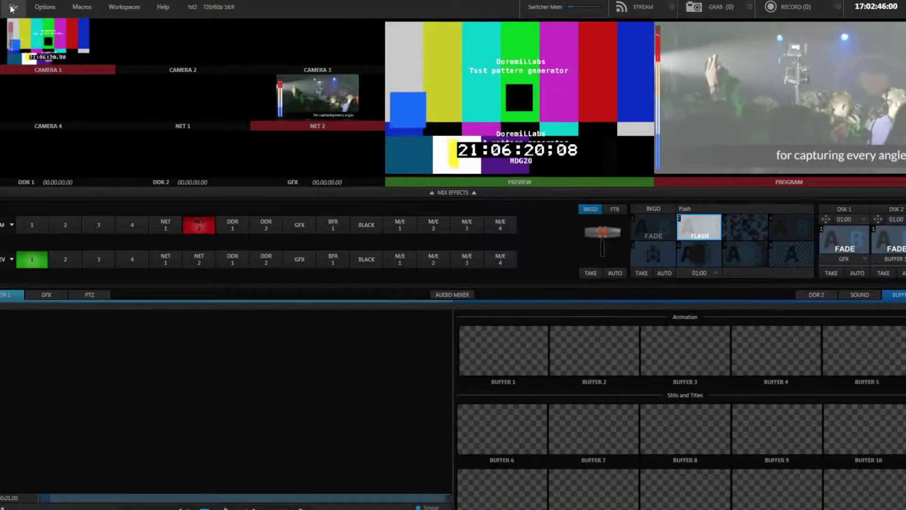
Leave the live production session using File > Exit and confirm Exit
{"action": "left_click", "coordinate": [12, 7]}
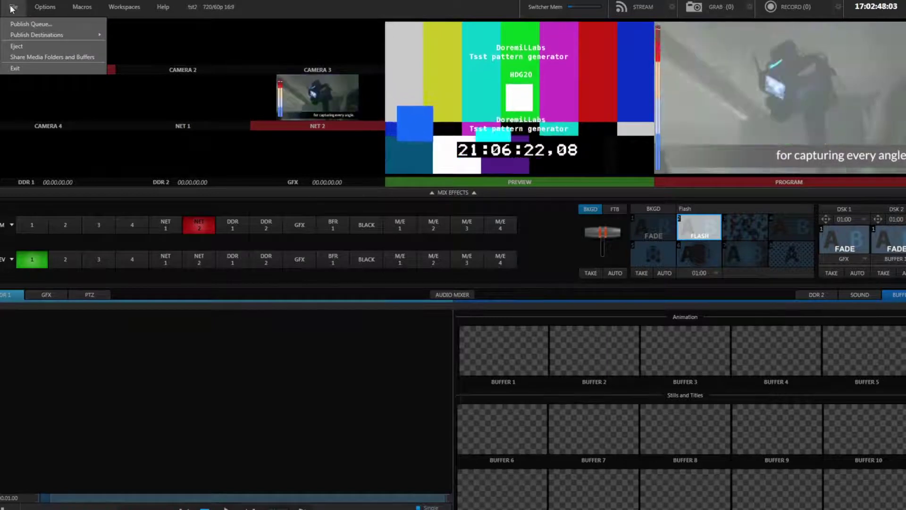
{"action": "left_click", "coordinate": [21, 68]}
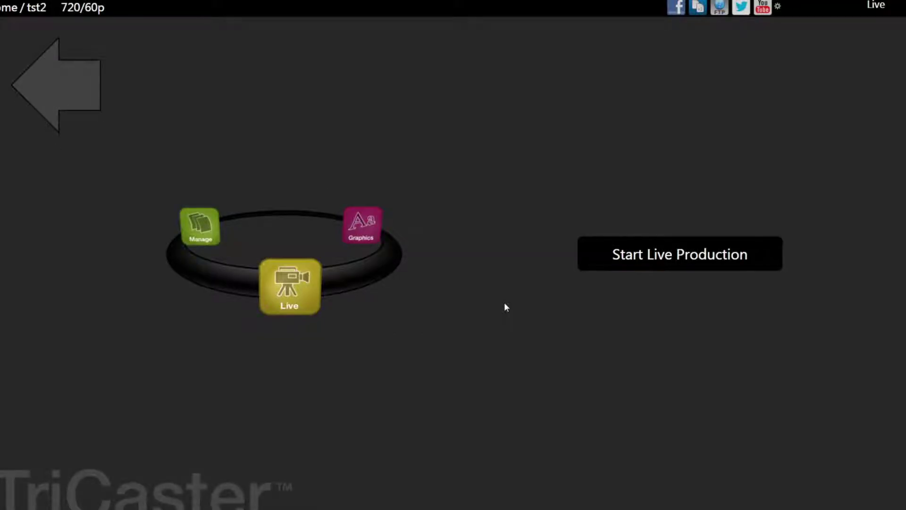
Enter Administrator Mode from the Shutdown options and open Configure Network
{"action": "left_click", "coordinate": [43, 79]}
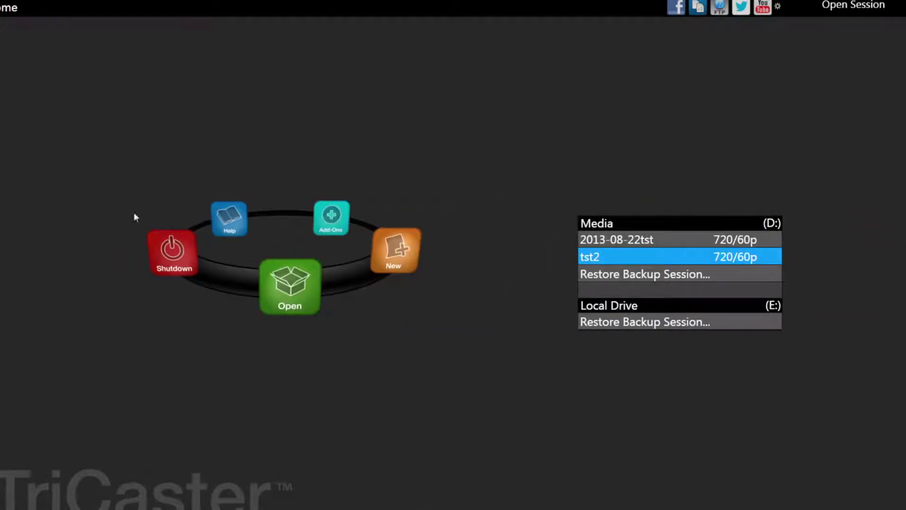
{"action": "left_click", "coordinate": [169, 246]}
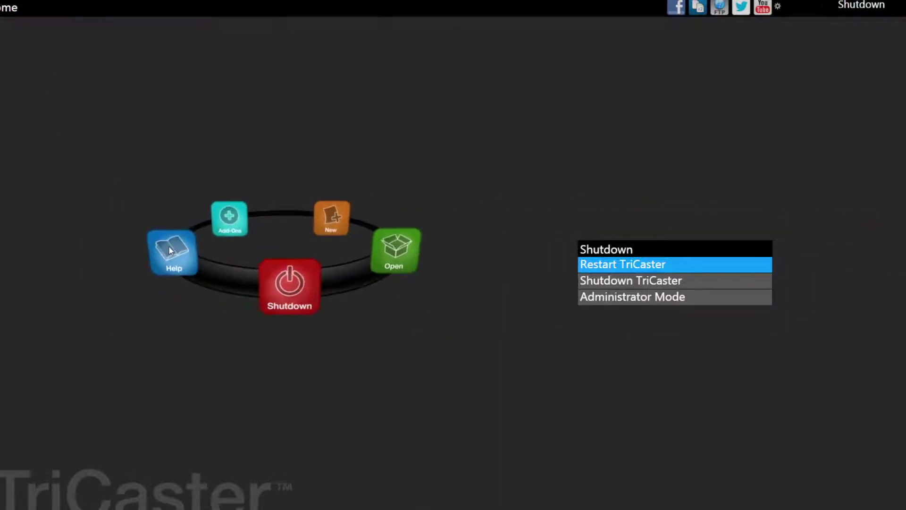
{"action": "left_click", "coordinate": [690, 297]}
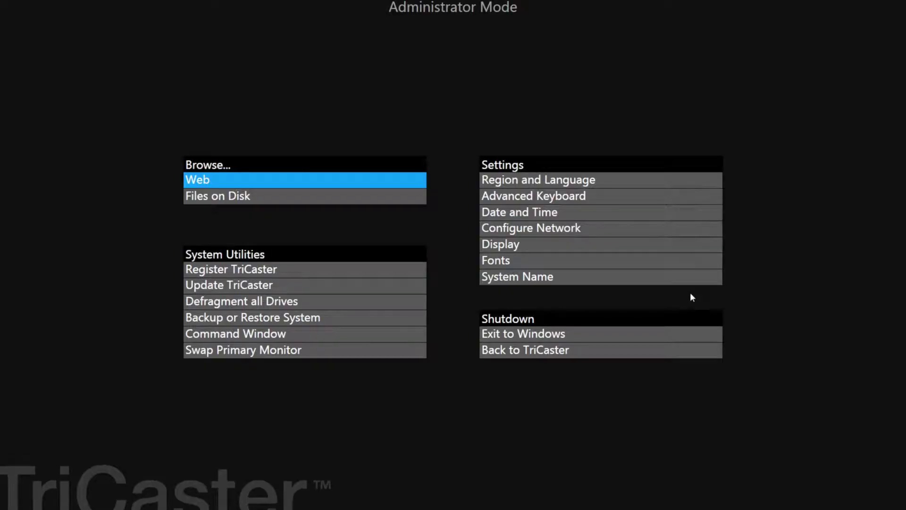
{"action": "left_click", "coordinate": [557, 228]}
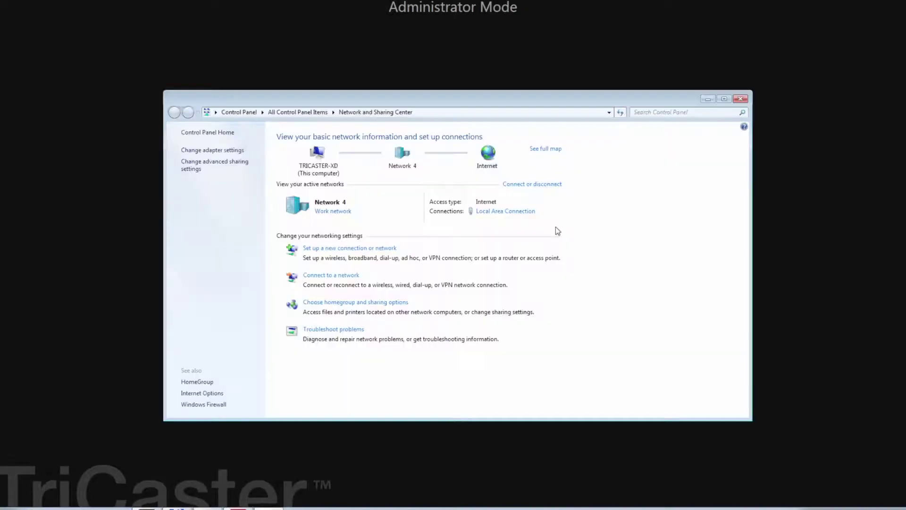
Open the Local Area Connection details and find IPv4 address 10.0.5.25
{"action": "left_click", "coordinate": [231, 150]}
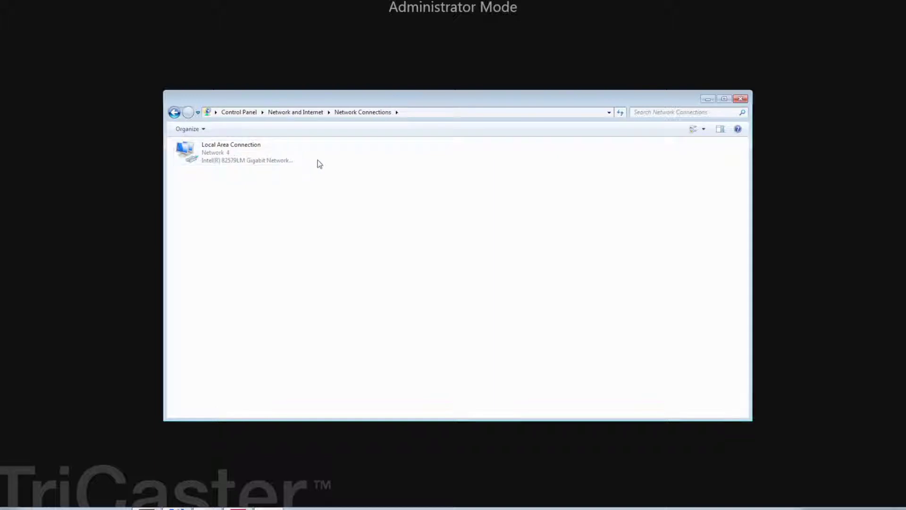
{"action": "double_click", "coordinate": [248, 151]}
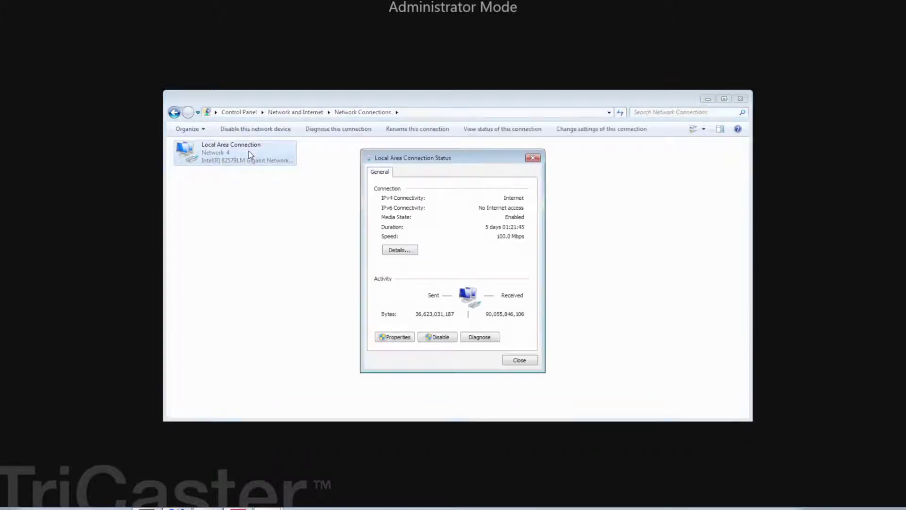
{"action": "left_click", "coordinate": [396, 249]}
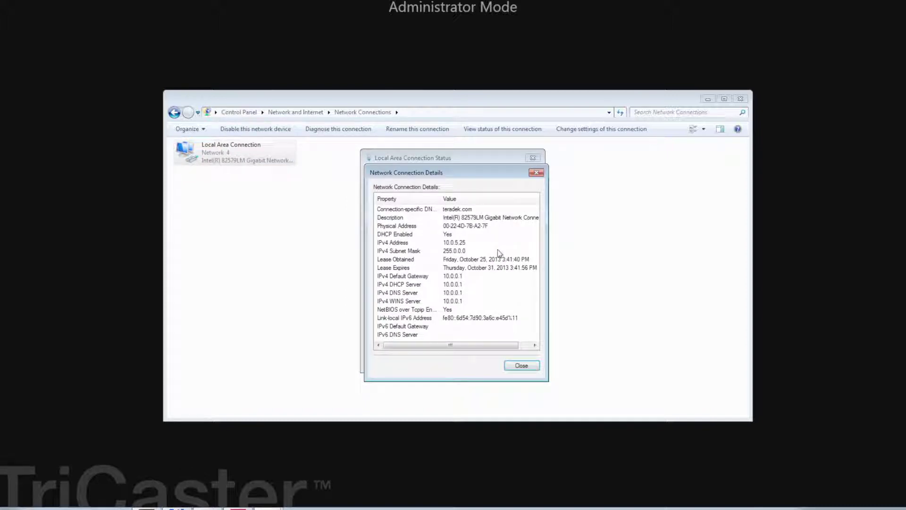
{"action": "left_click", "coordinate": [465, 243]}
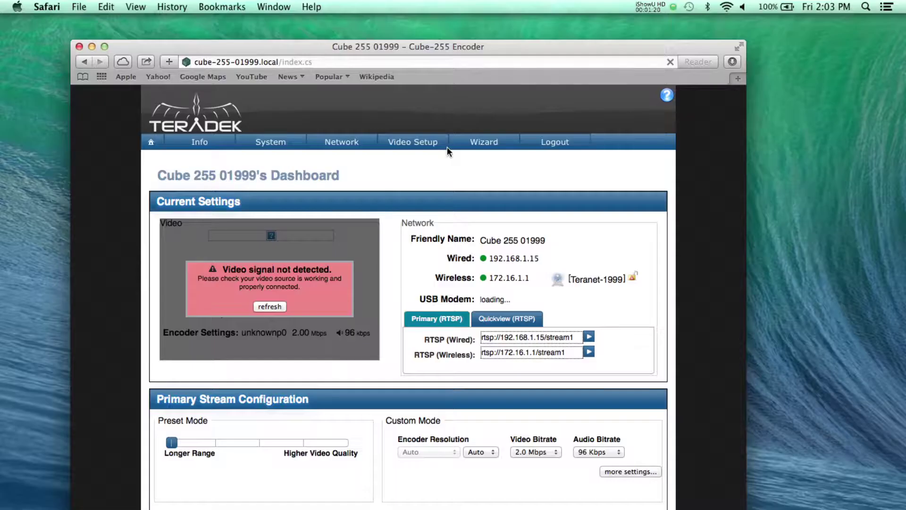
Set the Cube's Stream Mode to Teradek Streaming under Video Setup > Stream Settings
{"action": "left_click", "coordinate": [446, 147]}
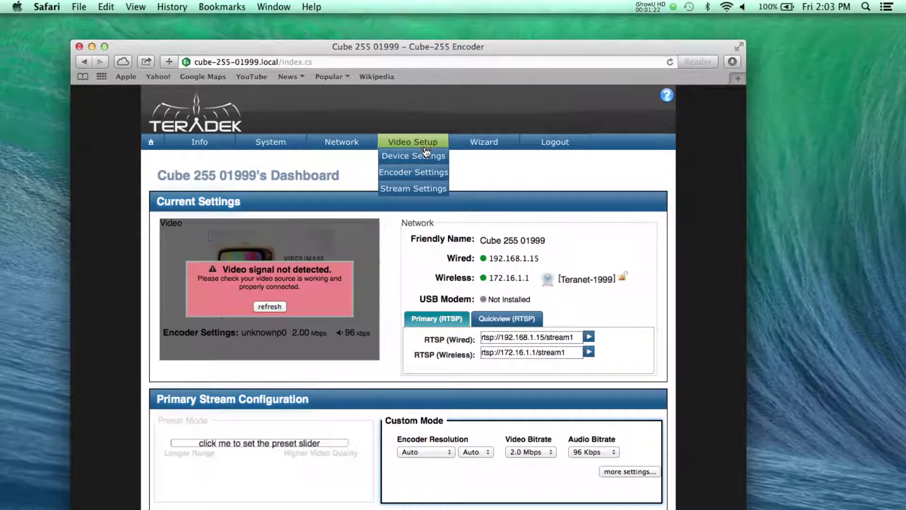
{"action": "left_click", "coordinate": [419, 188]}
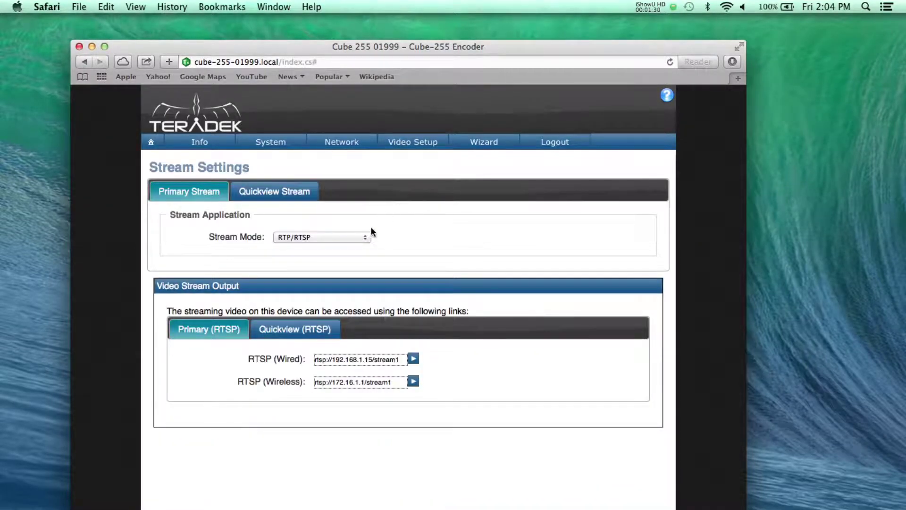
{"action": "left_click", "coordinate": [362, 237]}
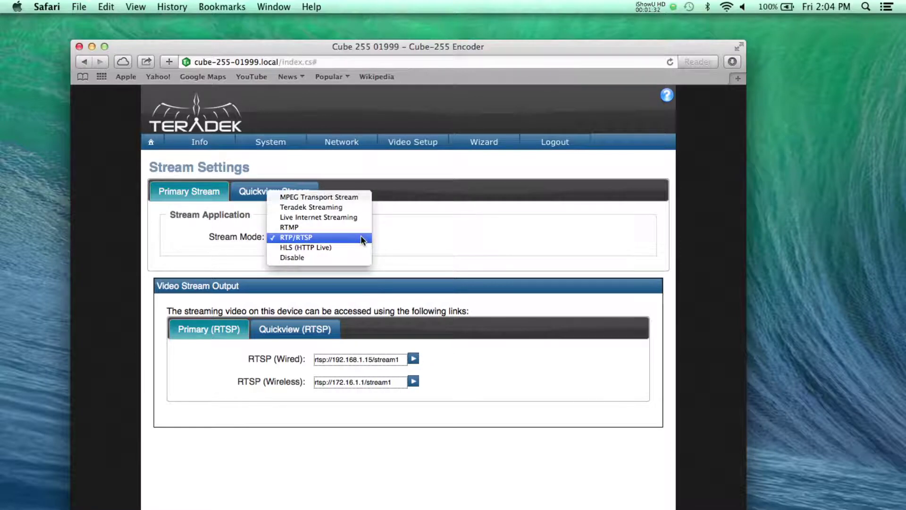
{"action": "left_click", "coordinate": [362, 210]}
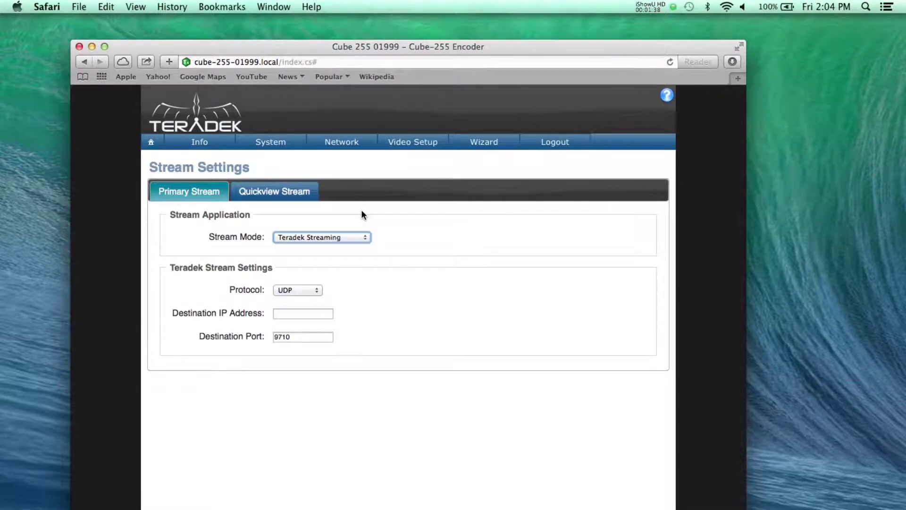
Set destination IP 10.0.5.25 with port 9710 and apply the stream settings
{"action": "left_click", "coordinate": [302, 313]}
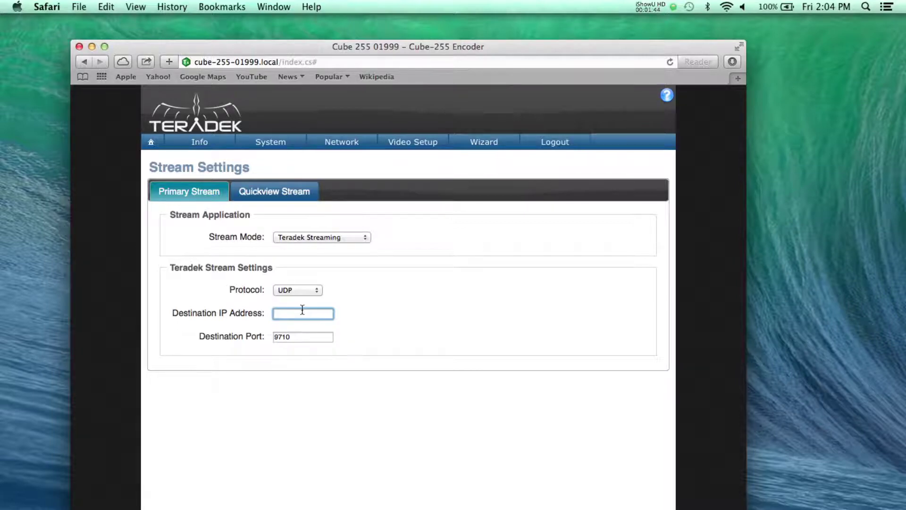
{"action": "type", "text": "10.0.5.25"}
{"action": "key", "text": "Tab"}
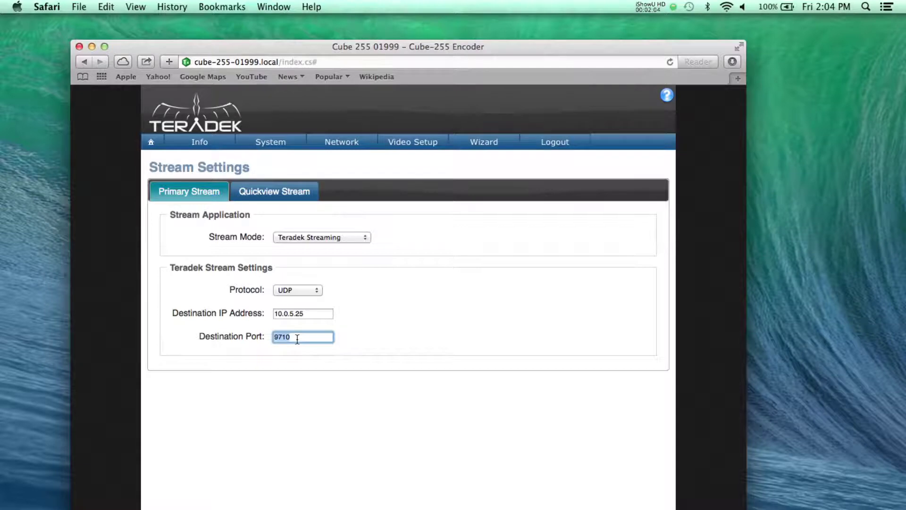
{"action": "key", "text": "Return"}
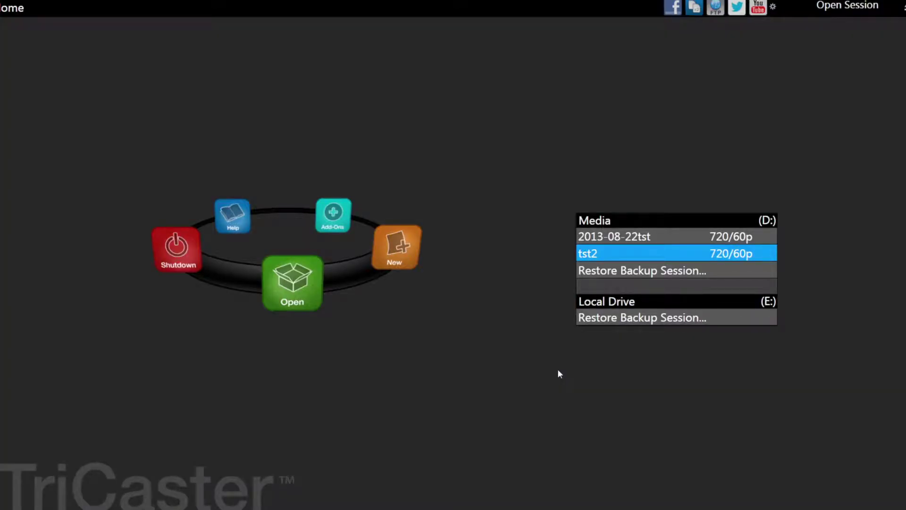
Launch the Teradek StreamReader Configuration editor from the Add-Ons list
{"action": "left_click", "coordinate": [343, 219]}
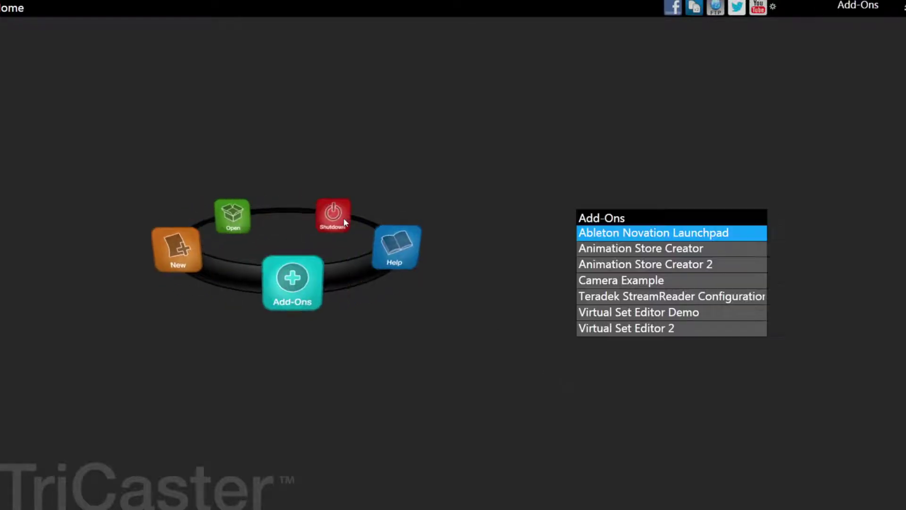
{"action": "left_click", "coordinate": [600, 281]}
{"action": "left_click", "coordinate": [712, 297]}
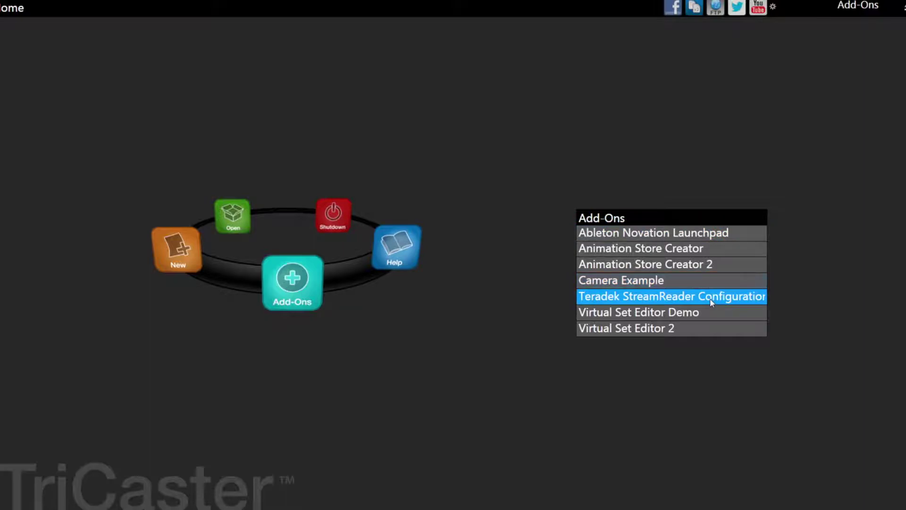
{"action": "left_click", "coordinate": [516, 164]}
Save a preset named 'Cube LAN' using Teradek Streaming over UDP
{"action": "type", "text": "Cube LAN"}
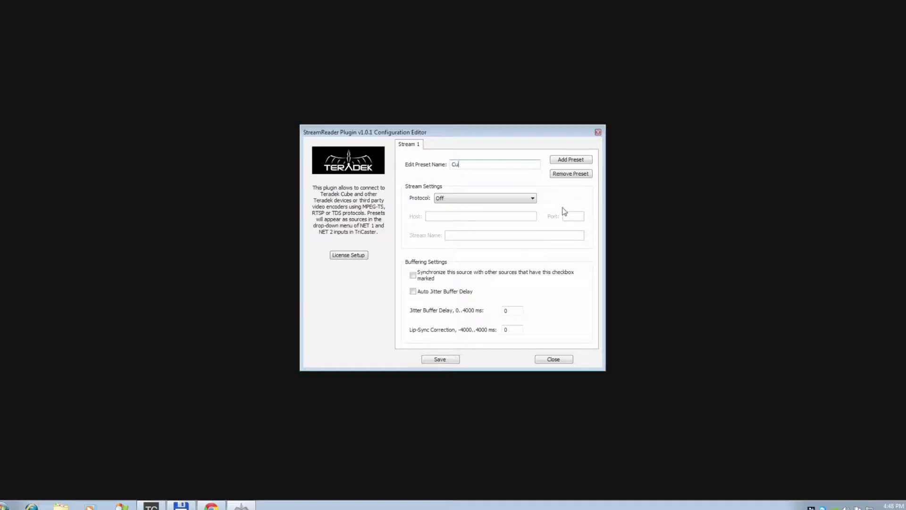
{"action": "left_click", "coordinate": [529, 199]}
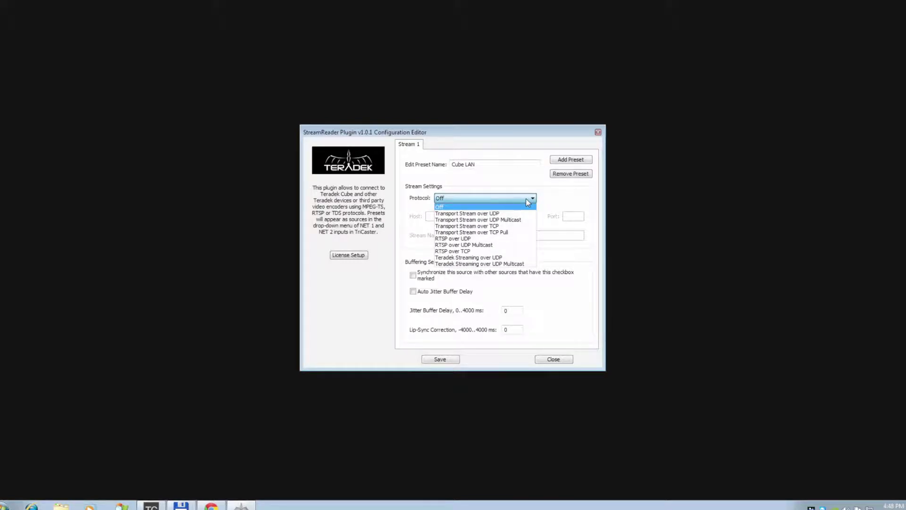
{"action": "left_click", "coordinate": [527, 259]}
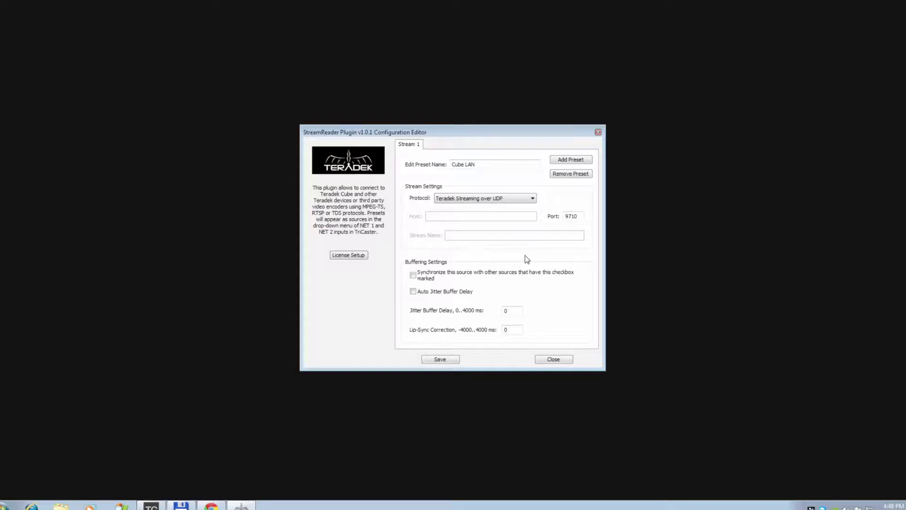
{"action": "left_click", "coordinate": [450, 360]}
{"action": "left_click", "coordinate": [587, 162]}
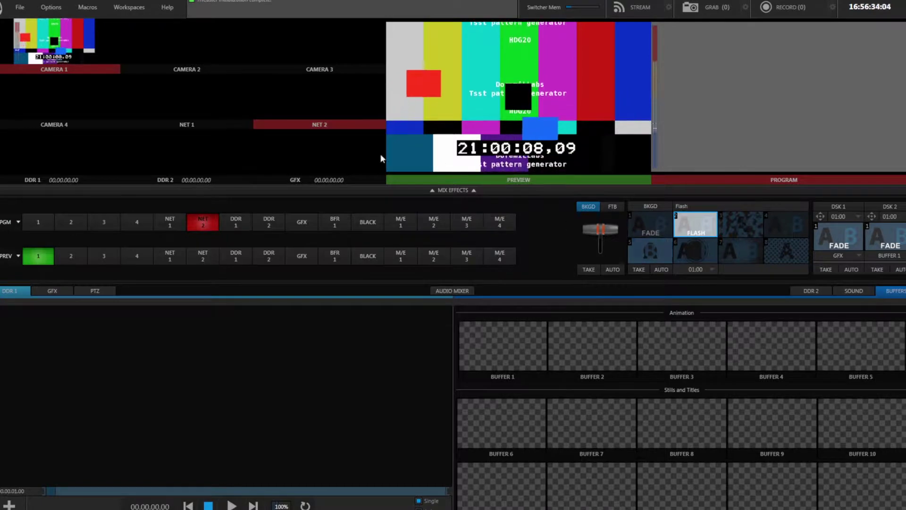
Set the NET 2 input's Receive source to the Cube LAN preset
{"action": "mouse_move", "coordinate": [324, 120]}
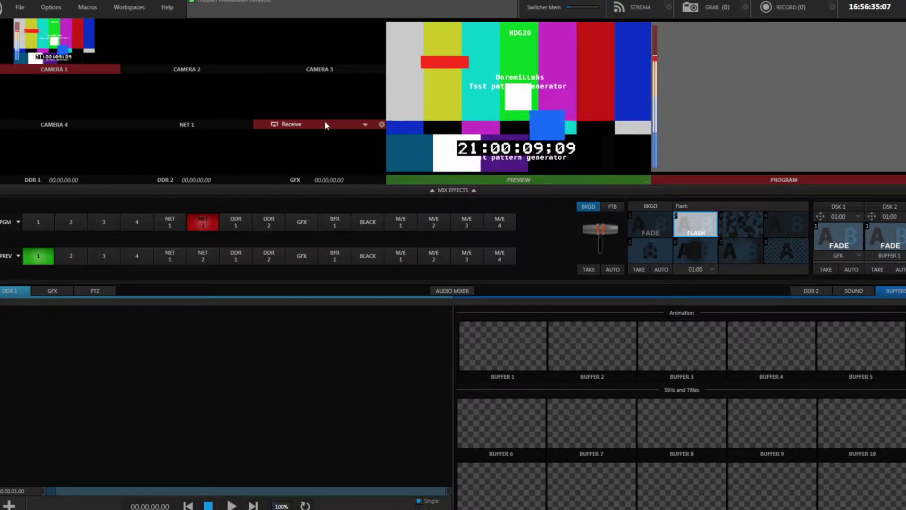
{"action": "left_click", "coordinate": [364, 124]}
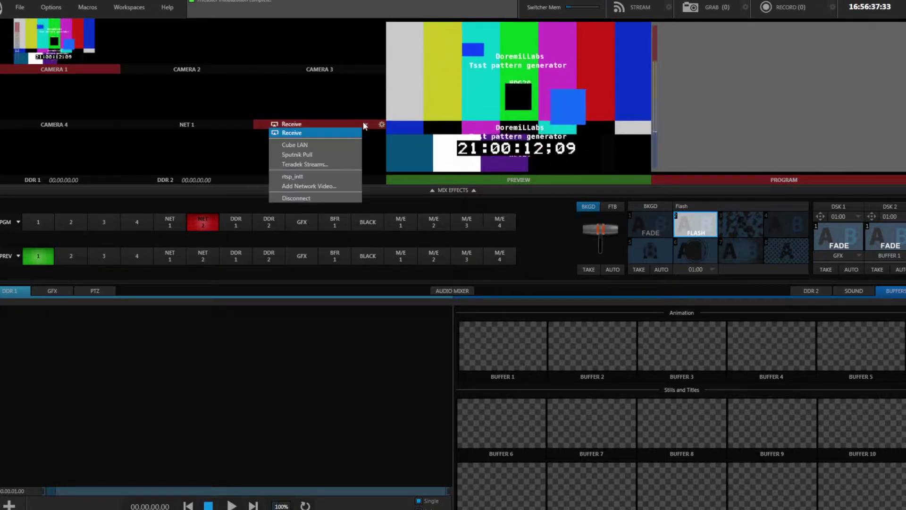
{"action": "left_click", "coordinate": [312, 147]}
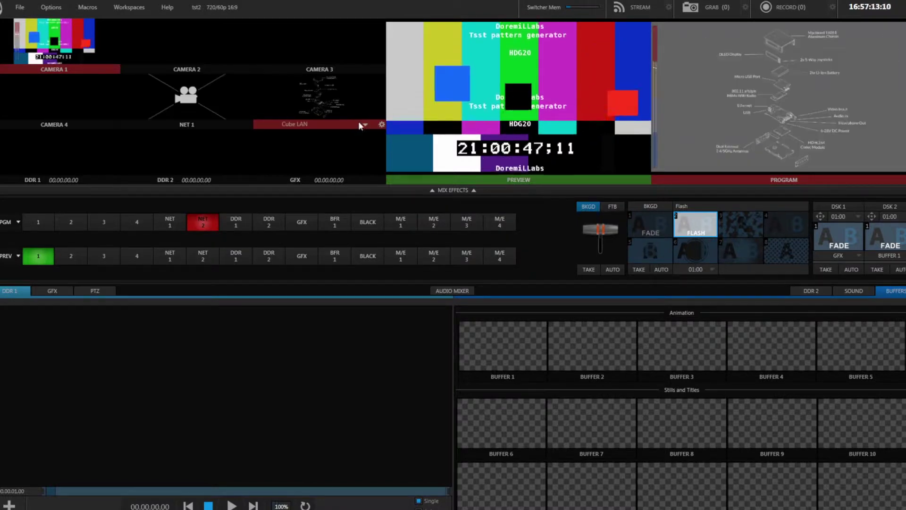
{"action": "left_click", "coordinate": [363, 124]}
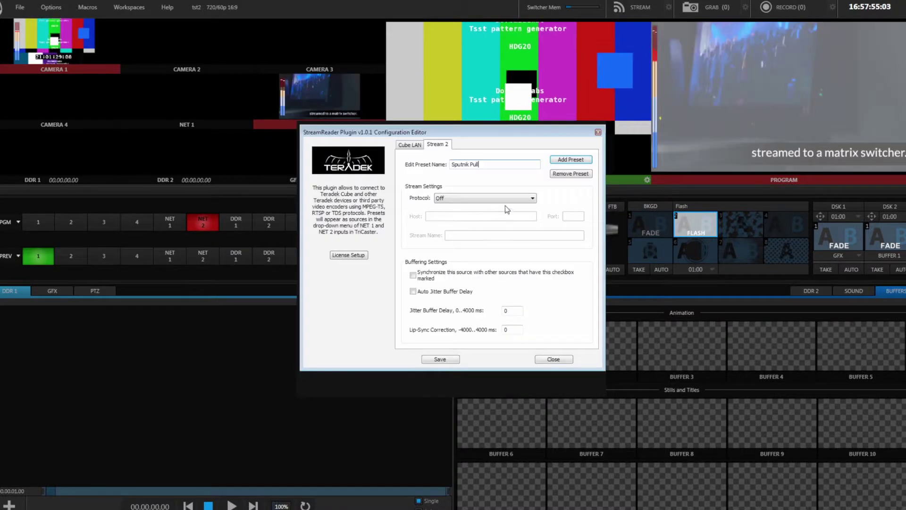
Open the Protocol dropdown for the Sputnik Pull preset
{"action": "left_click", "coordinate": [529, 200]}
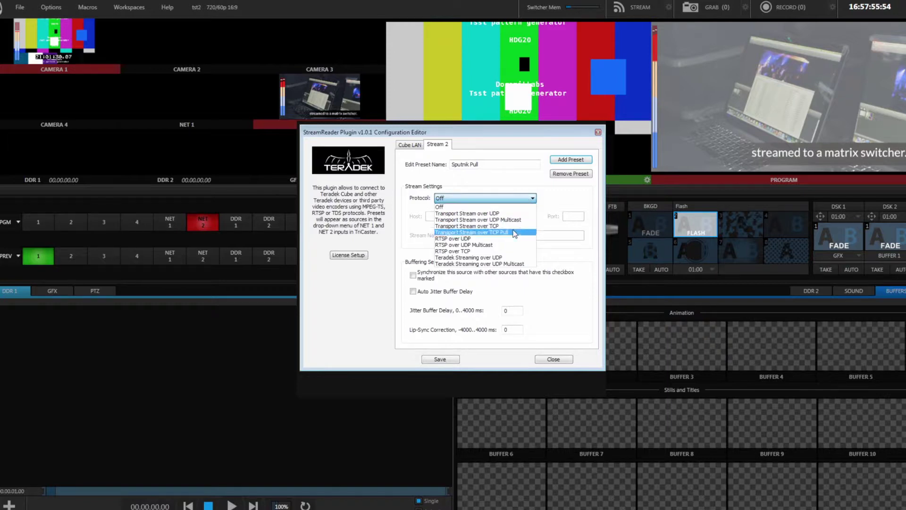
Set Sputnik Pull to Transport Stream over TCP Pull, host 192.168.0.10, port 5000
{"action": "left_click", "coordinate": [515, 232]}
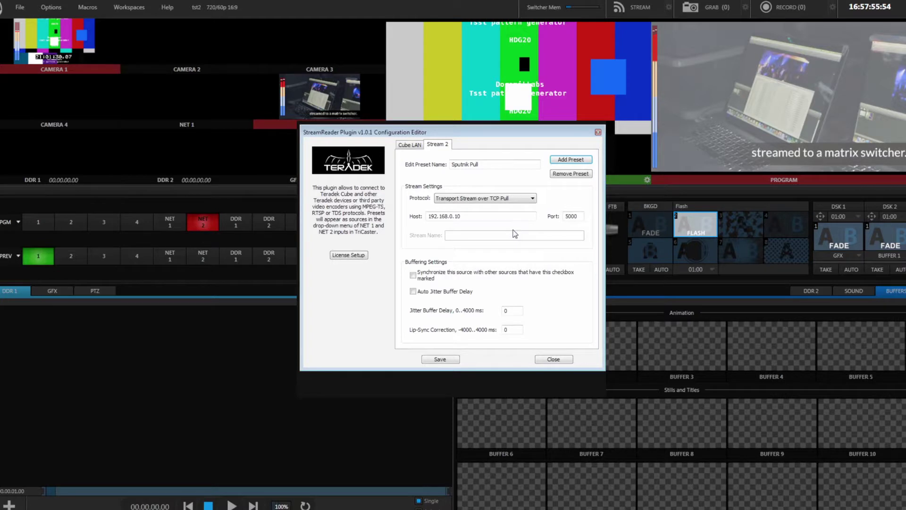
{"action": "double_click", "coordinate": [512, 215]}
{"action": "double_click", "coordinate": [579, 218]}
Save the Sputnik Pull preset (Transport Stream, TCP Pull from 192.168.0.10, port 5000)
{"action": "left_click", "coordinate": [456, 359]}
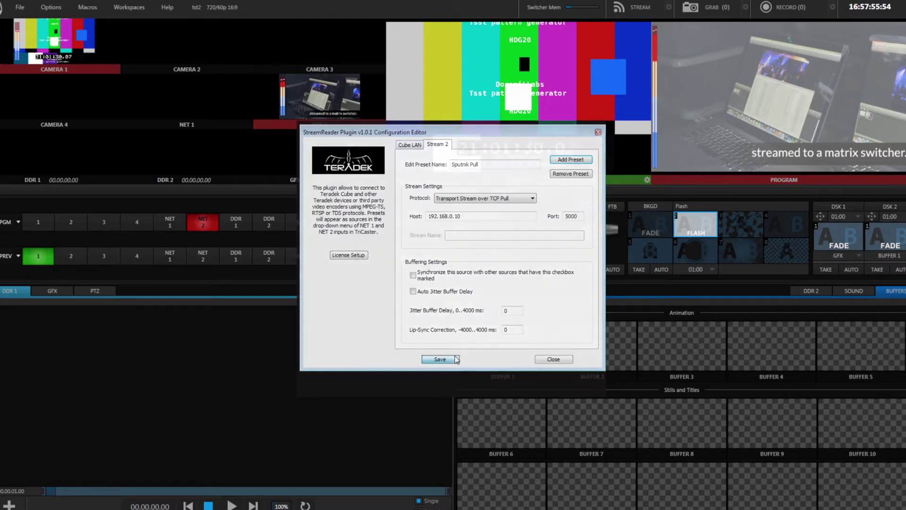